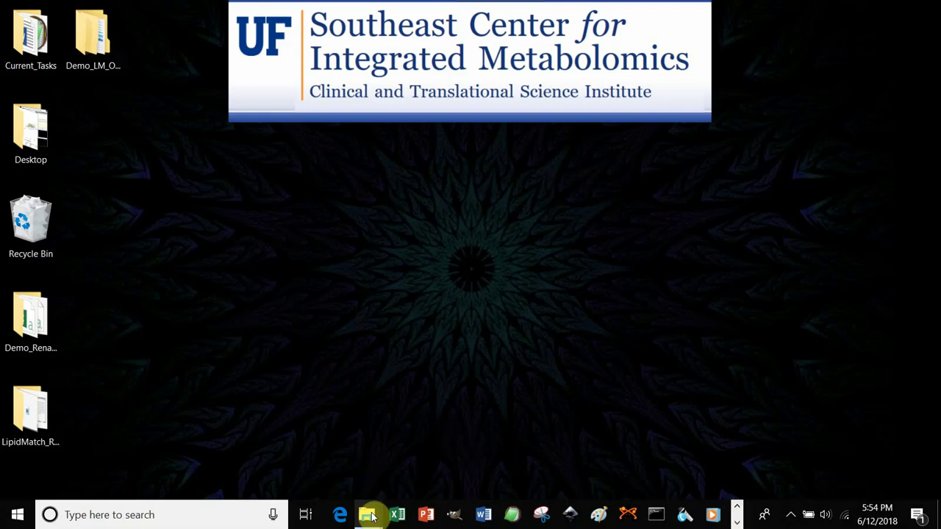
Launch LipidMatch Flow by running LipidMatch_Flow.bat from the LipidMatch_Flow_Portable folder
{"action": "mouse_move", "coordinate": [372, 516]}
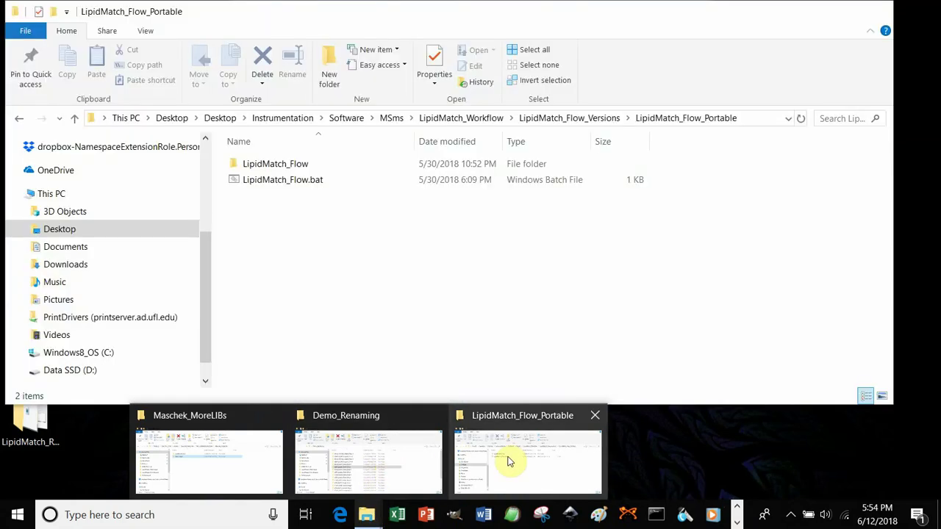
{"action": "left_click", "coordinate": [510, 462]}
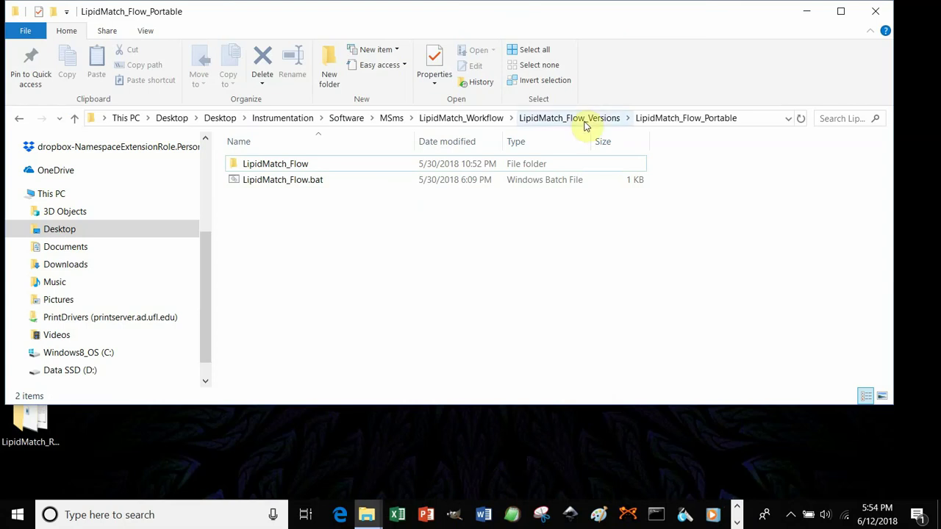
{"action": "left_click", "coordinate": [308, 186]}
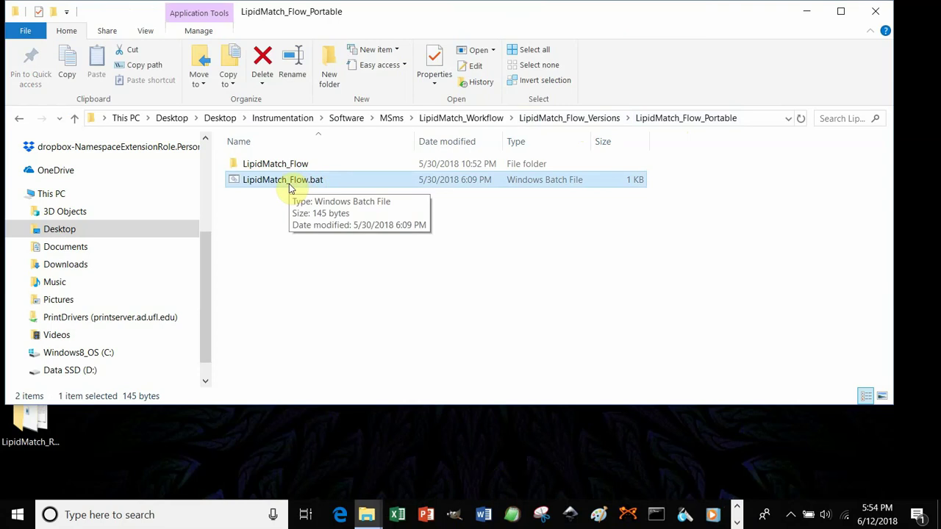
{"action": "double_click", "coordinate": [289, 186]}
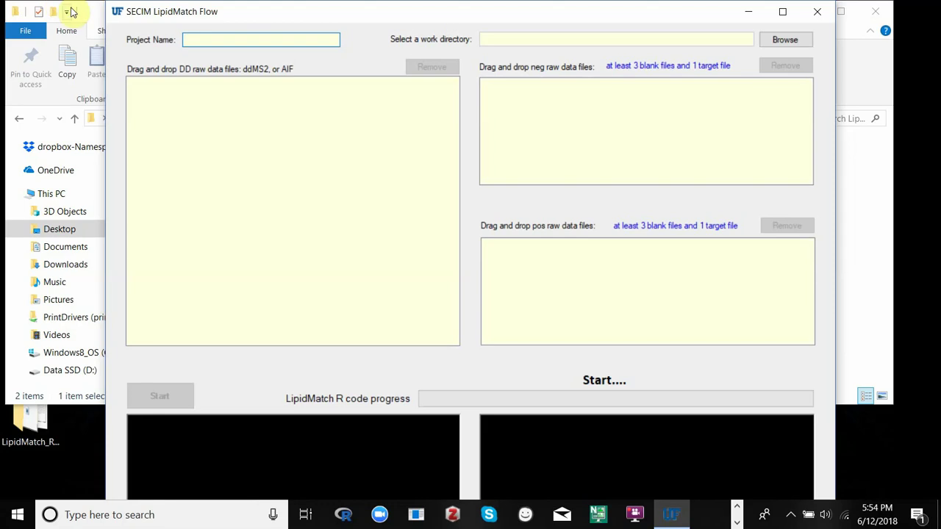
Enter 'Demo' as the project name in LipidMatch Flow
{"action": "left_click", "coordinate": [94, 11]}
{"action": "left_click", "coordinate": [806, 12]}
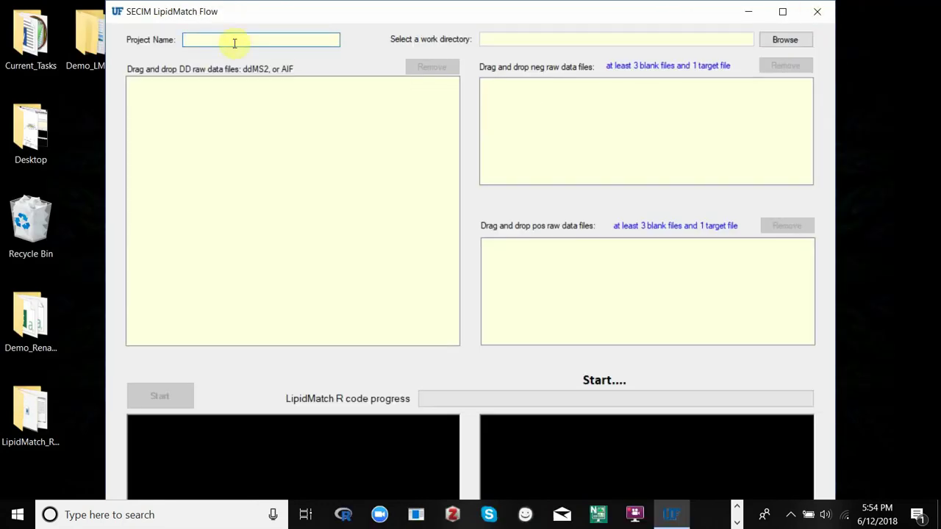
{"action": "type", "text": "Demo"}
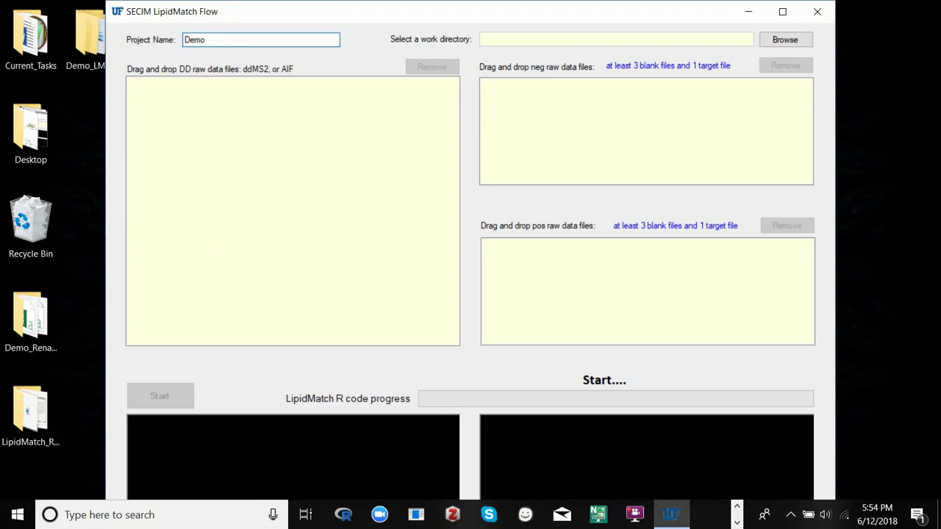
{"action": "left_click", "coordinate": [242, 80]}
Delete the LipidMatch_Run and Temp_Work subfolders and set Demo_LM_Output as the work directory
{"action": "left_click", "coordinate": [785, 41]}
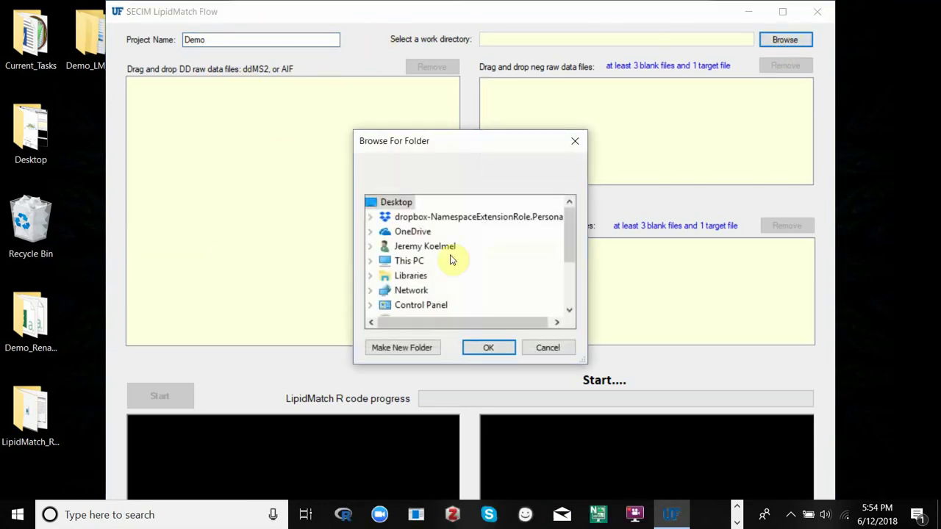
{"action": "scroll", "coordinate": [432, 271], "scroll_direction": "down", "scroll_amount": 2}
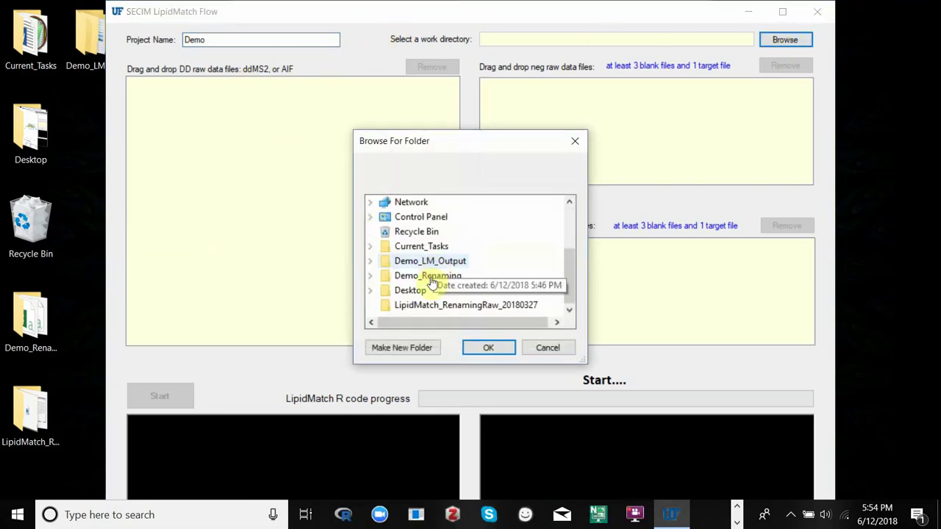
{"action": "left_click", "coordinate": [430, 266]}
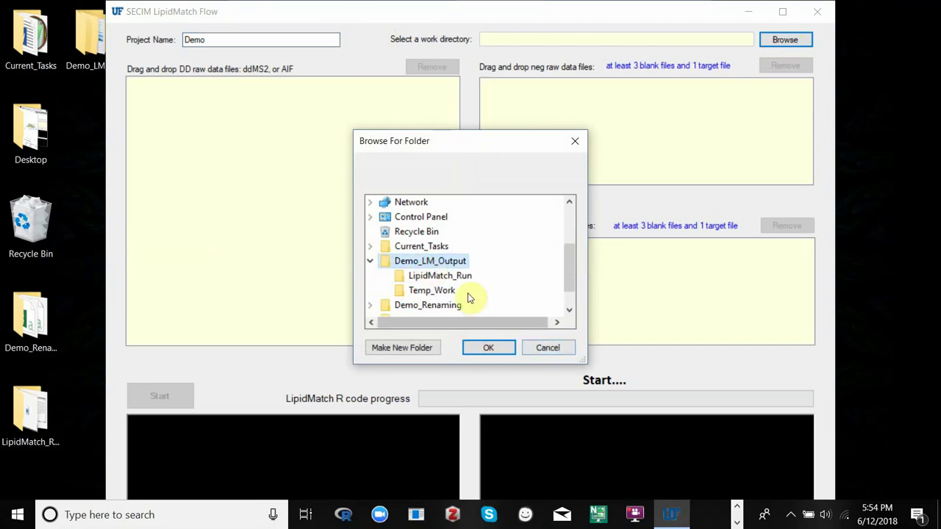
{"action": "left_click", "coordinate": [445, 294]}
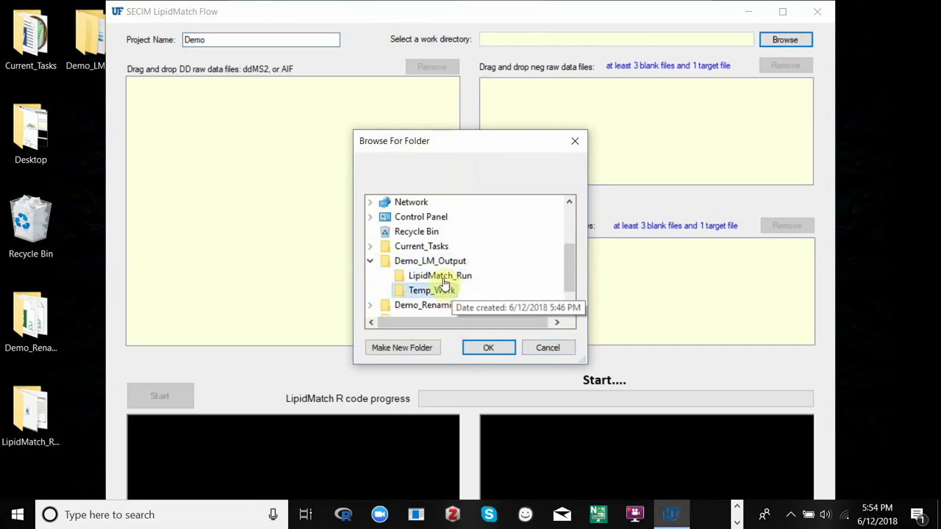
{"action": "right_click", "coordinate": [441, 280]}
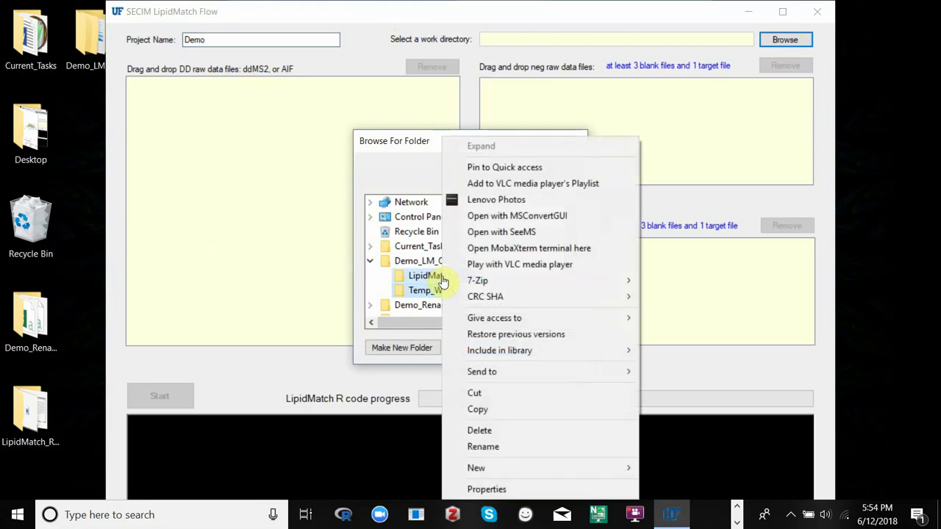
{"action": "left_click", "coordinate": [479, 432]}
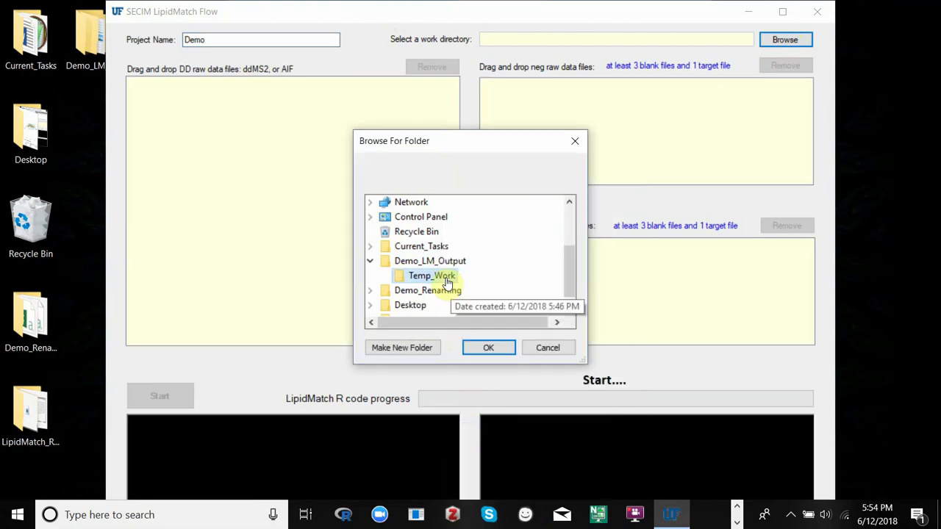
{"action": "right_click", "coordinate": [446, 282]}
{"action": "left_click", "coordinate": [485, 431]}
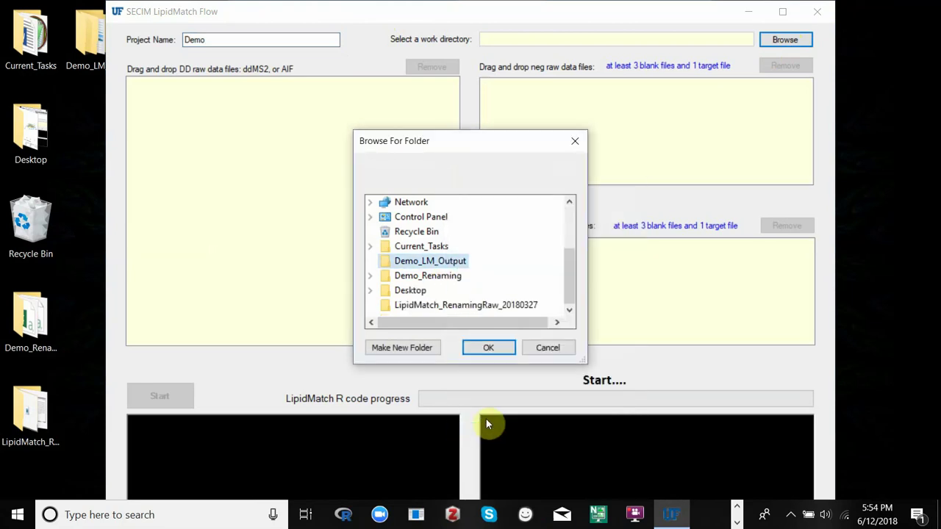
{"action": "left_click", "coordinate": [494, 350]}
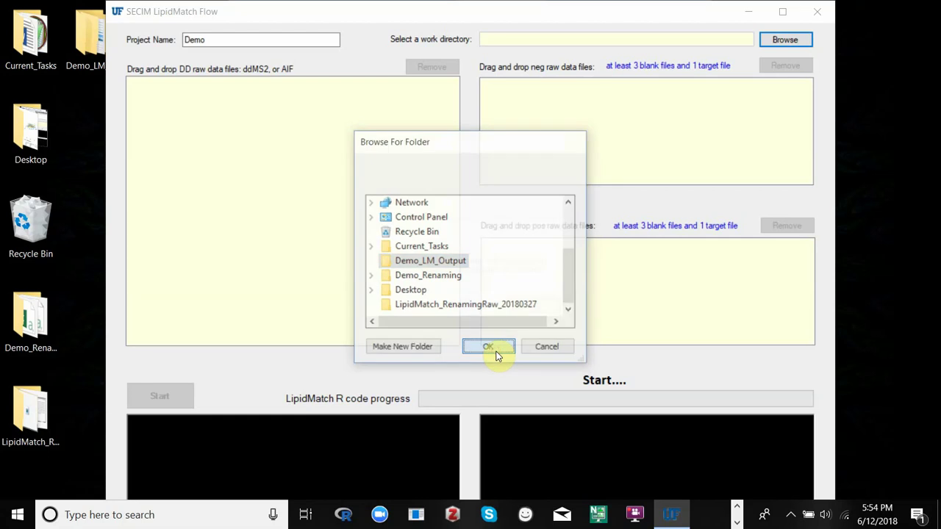
{"action": "left_click", "coordinate": [541, 308]}
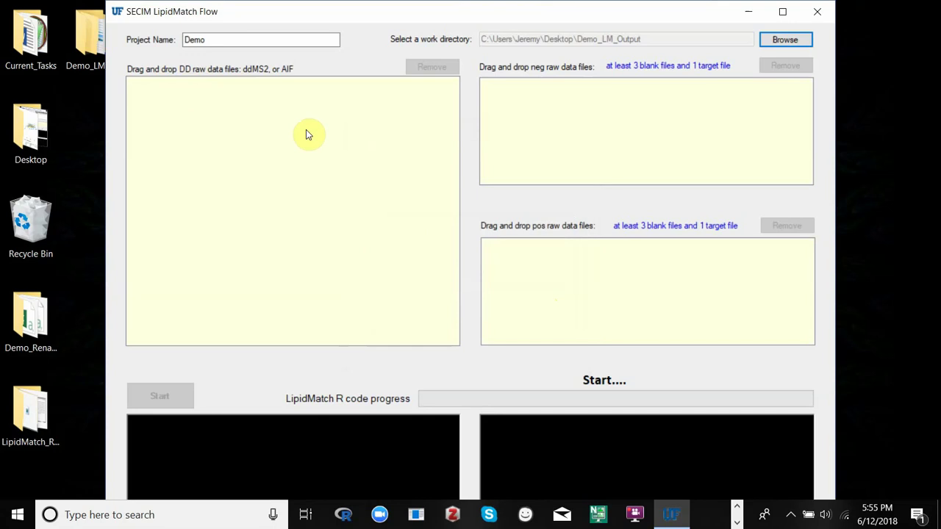
{"action": "left_click", "coordinate": [737, 518]}
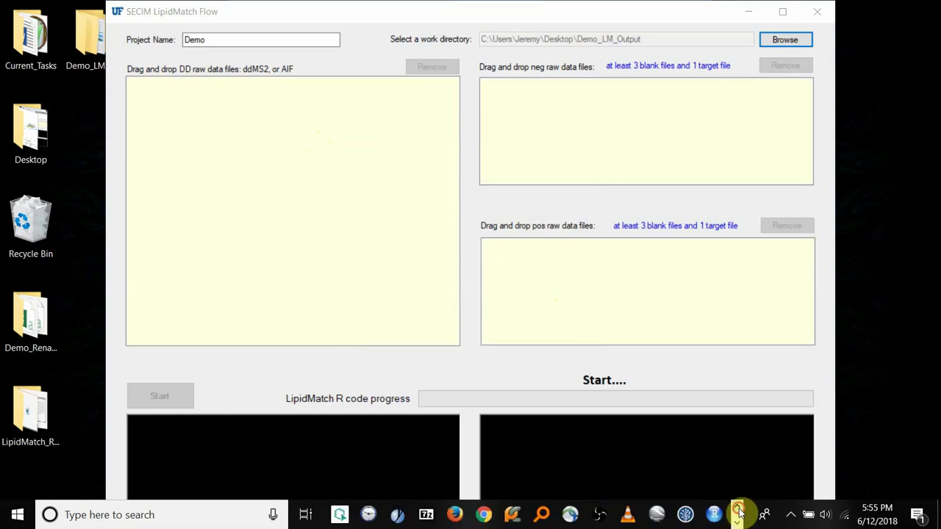
{"action": "mouse_move", "coordinate": [367, 514]}
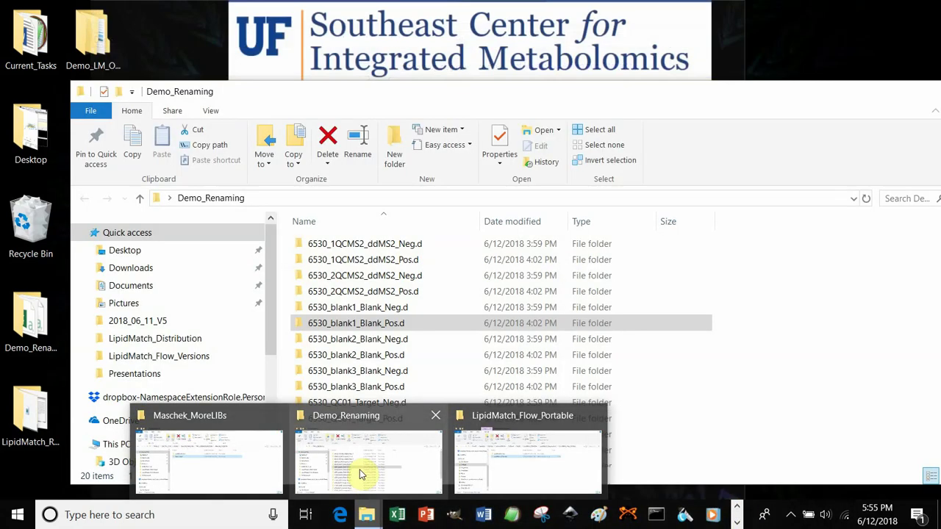
Add the six ddMS2 .d folders from Demo_Renaming to the DD raw data files list
{"action": "left_click", "coordinate": [359, 470]}
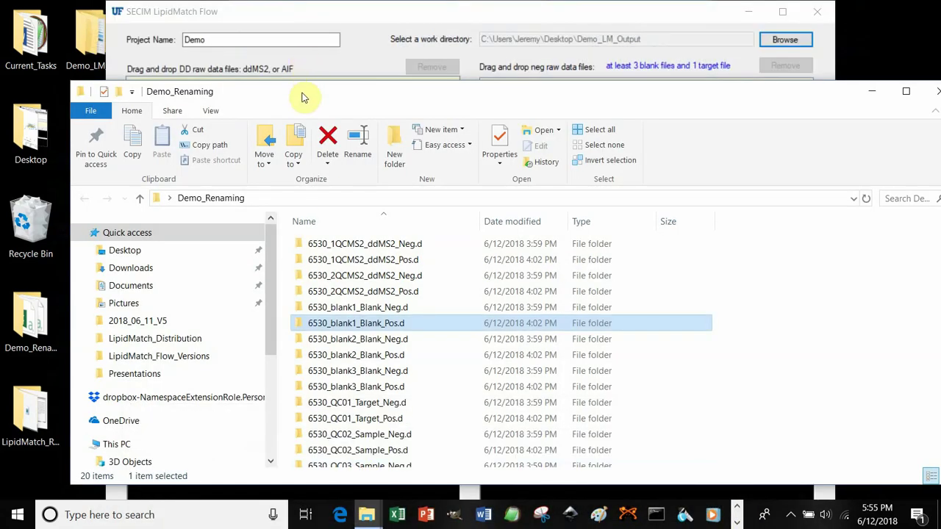
{"action": "left_click_drag", "start_coordinate": [302, 96], "coordinate": [711, 72]}
{"action": "left_click_drag", "start_coordinate": [834, 218], "coordinate": [792, 272]}
{"action": "scroll", "coordinate": [791, 272], "scroll_direction": "down", "scroll_amount": 2}
{"action": "left_click", "coordinate": [744, 388], "text": "ctrl"}
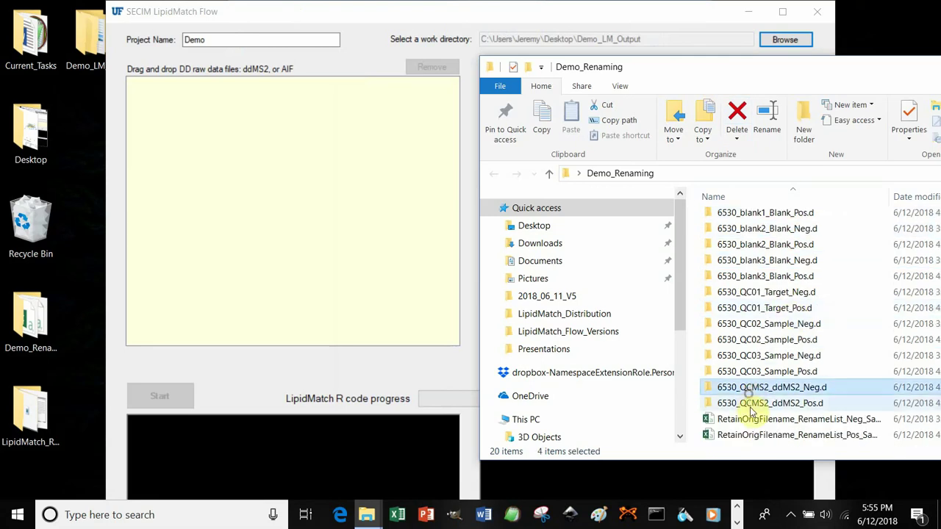
{"action": "left_click", "coordinate": [750, 409], "text": "ctrl"}
{"action": "left_click_drag", "start_coordinate": [742, 404], "coordinate": [258, 210]}
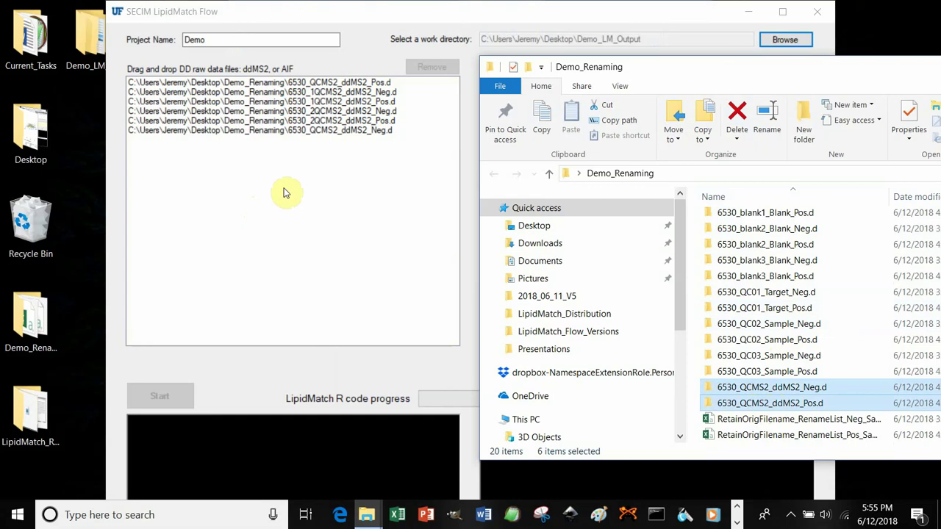
Move the Explorer window down and left to uncover more of LipidMatch Flow
{"action": "left_click", "coordinate": [655, 70]}
{"action": "left_click_drag", "start_coordinate": [655, 69], "coordinate": [572, 108]}
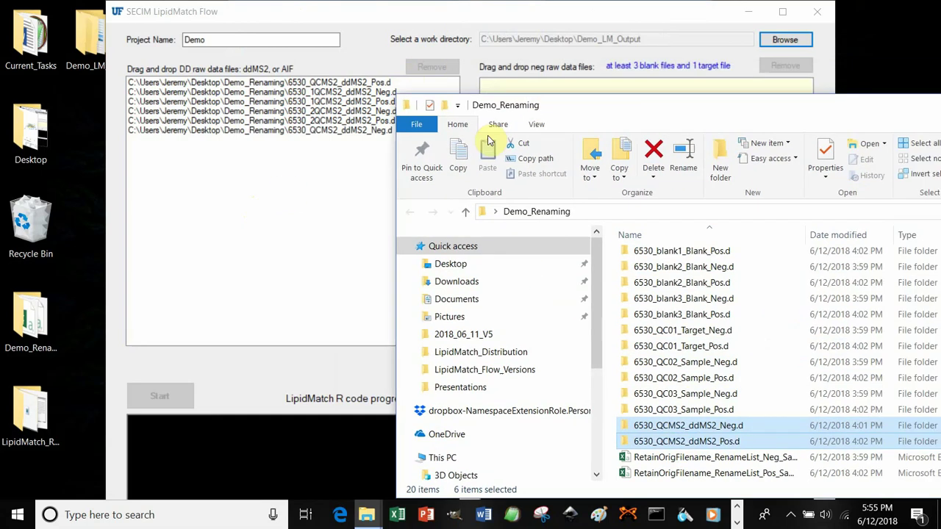
{"action": "left_click_drag", "start_coordinate": [487, 139], "coordinate": [225, 122]}
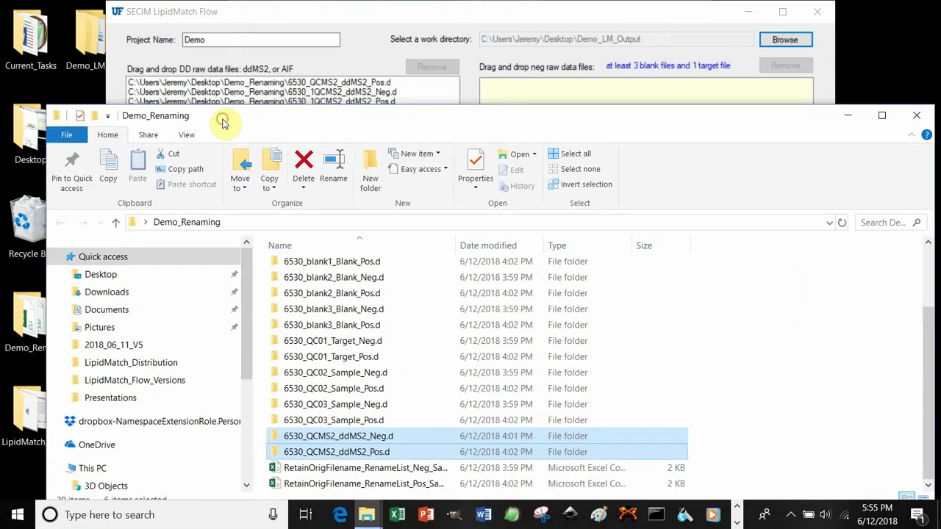
{"action": "left_click_drag", "start_coordinate": [636, 118], "coordinate": [589, 362]}
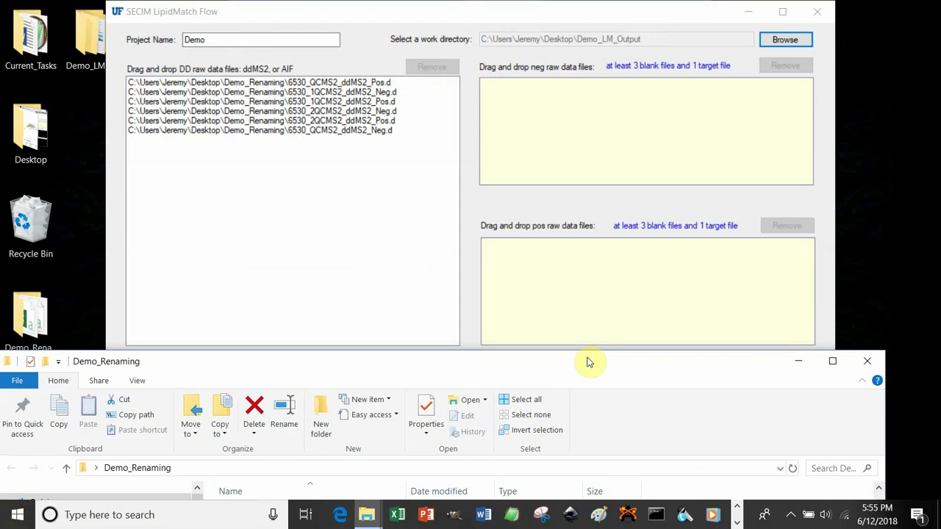
Open the 6530_QC01_Target_Neg.d folder to inspect its contents
{"action": "left_click_drag", "start_coordinate": [588, 361], "coordinate": [601, 117]}
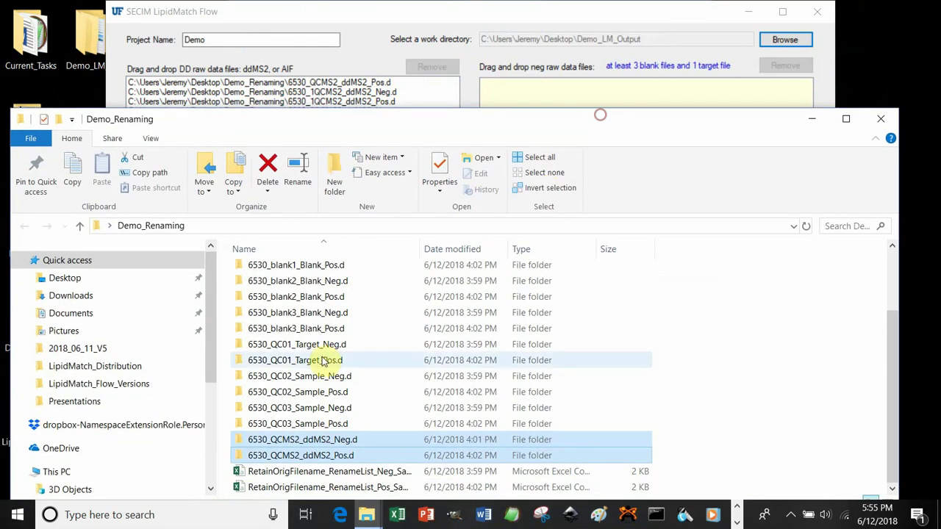
{"action": "left_click", "coordinate": [318, 347]}
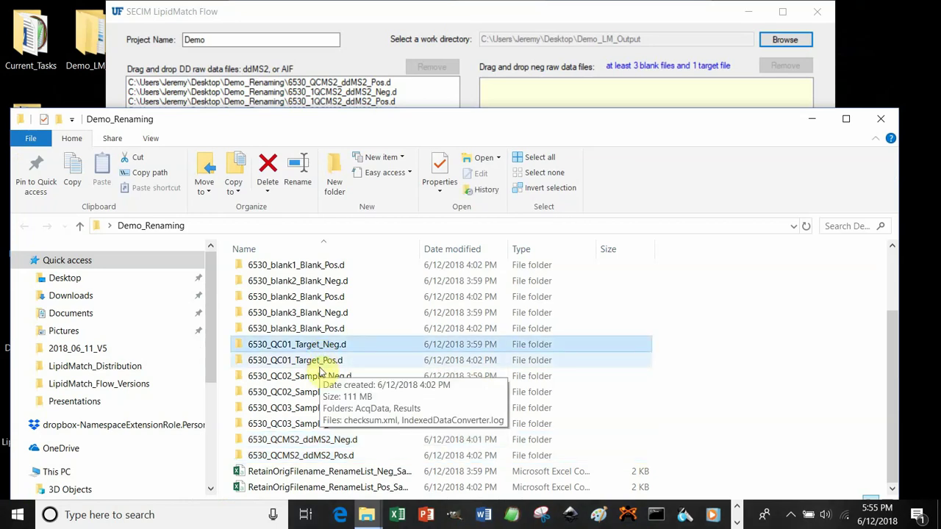
{"action": "left_click", "coordinate": [316, 362], "text": "ctrl"}
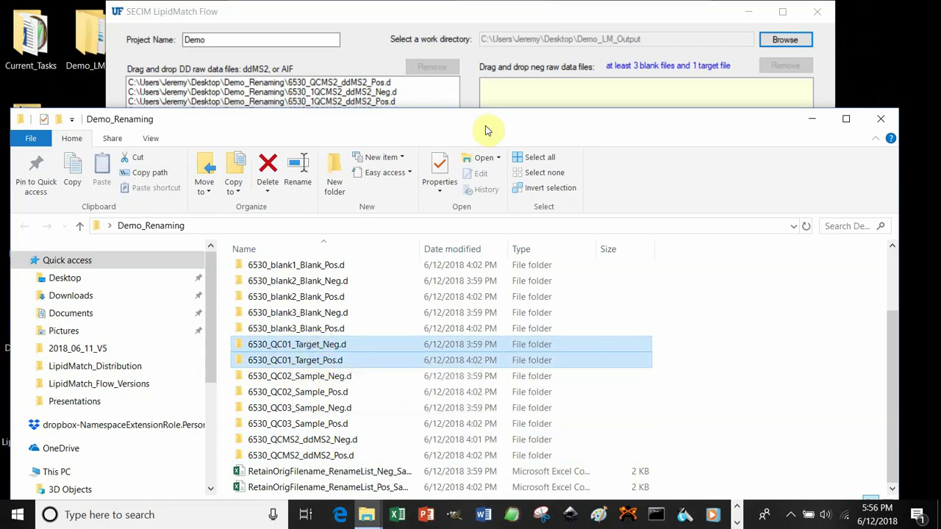
{"action": "left_click_drag", "start_coordinate": [521, 122], "coordinate": [497, 228]}
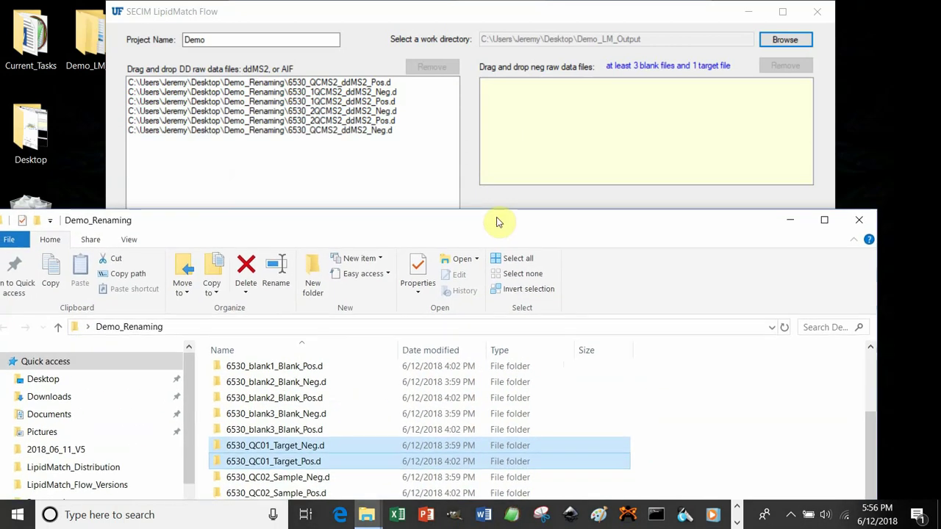
{"action": "left_click", "coordinate": [294, 427]}
{"action": "left_click", "coordinate": [292, 441]}
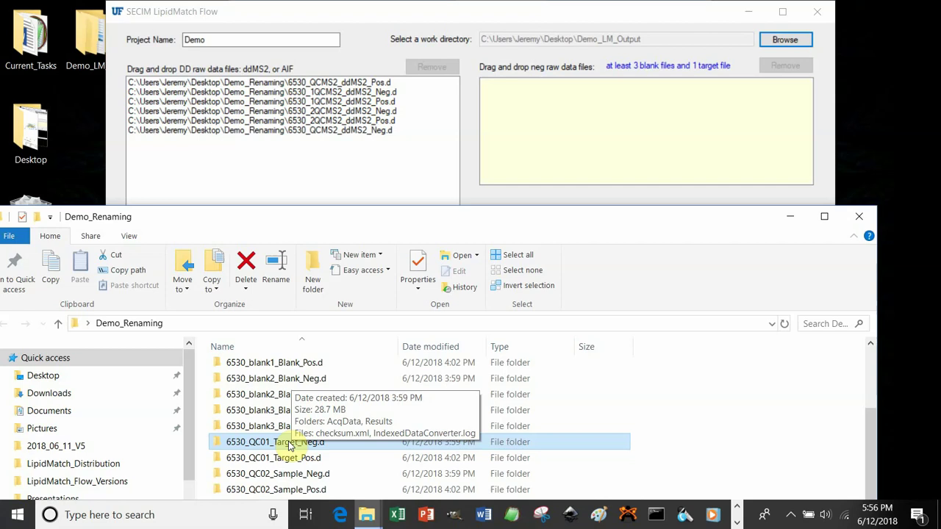
{"action": "double_click", "coordinate": [289, 445]}
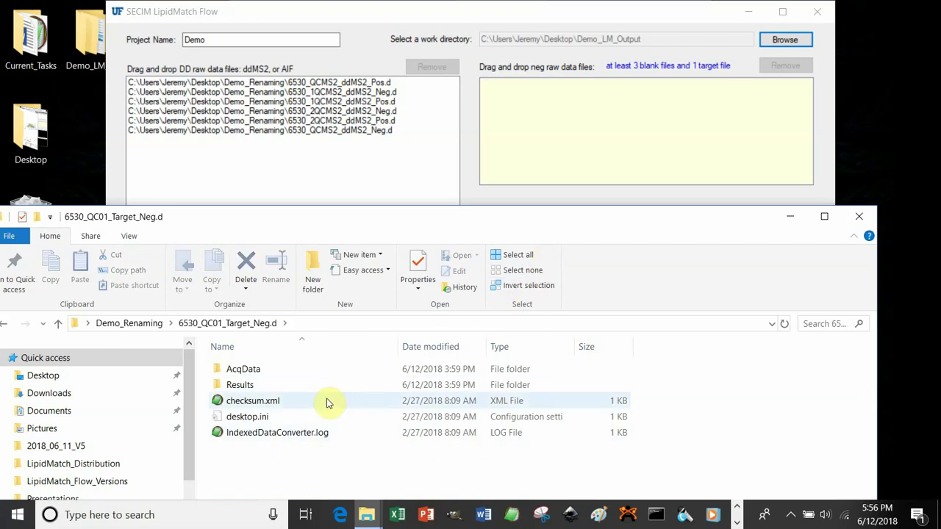
Add 6530_QC01_Target_Neg.d to the negative raw data files list
{"action": "left_click", "coordinate": [147, 325]}
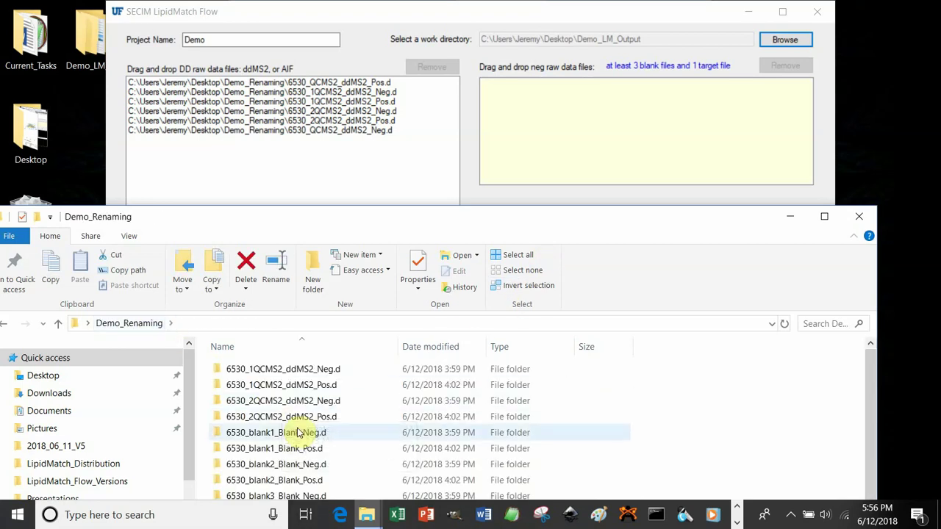
{"action": "scroll", "coordinate": [316, 432], "scroll_direction": "down", "scroll_amount": 2}
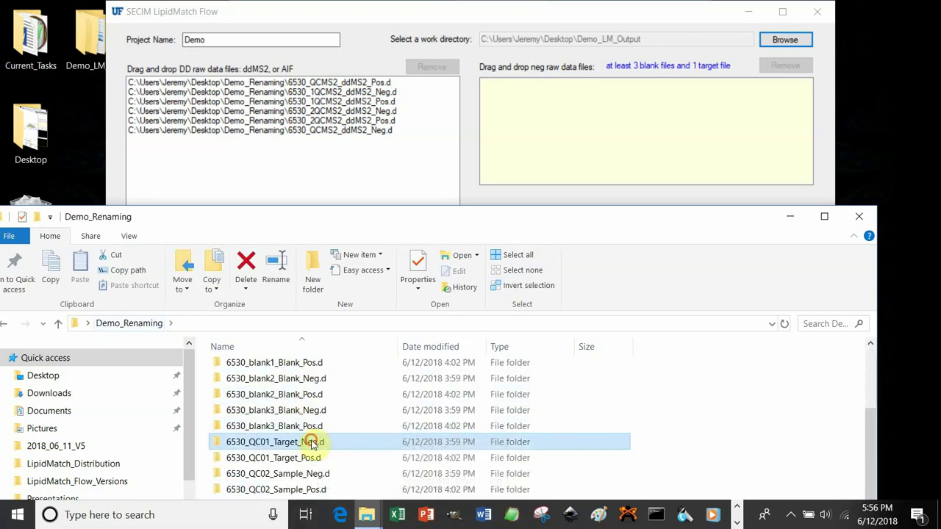
{"action": "left_click_drag", "start_coordinate": [311, 441], "coordinate": [607, 154]}
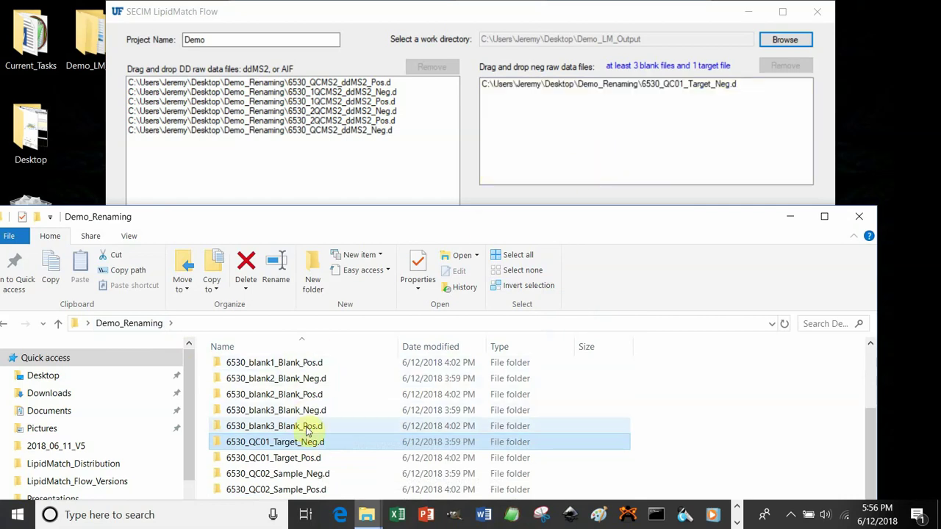
{"action": "left_click", "coordinate": [297, 479]}
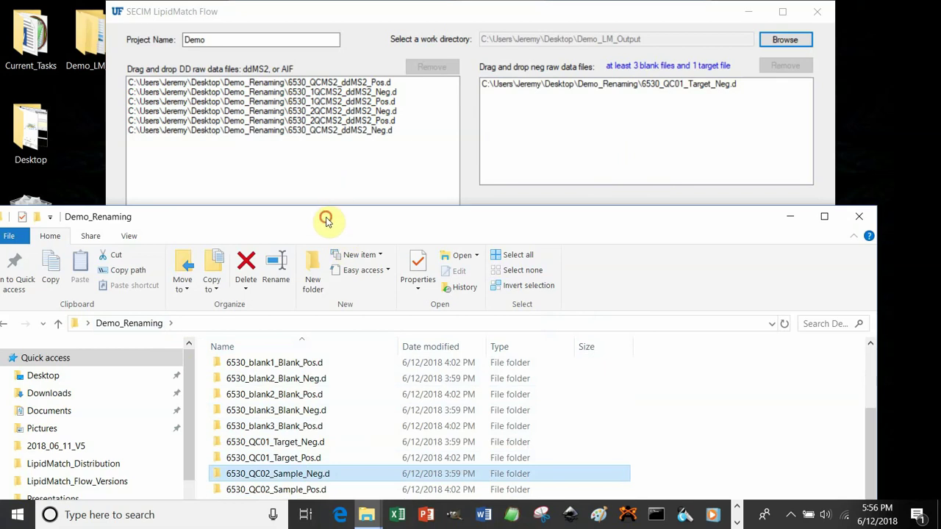
Add 6530_QC02_Sample_Neg.d and 6530_QC03_Sample_Neg.d to the negative raw data files
{"action": "left_click_drag", "start_coordinate": [325, 221], "coordinate": [305, 133]}
{"action": "left_click", "coordinate": [298, 431], "text": "ctrl"}
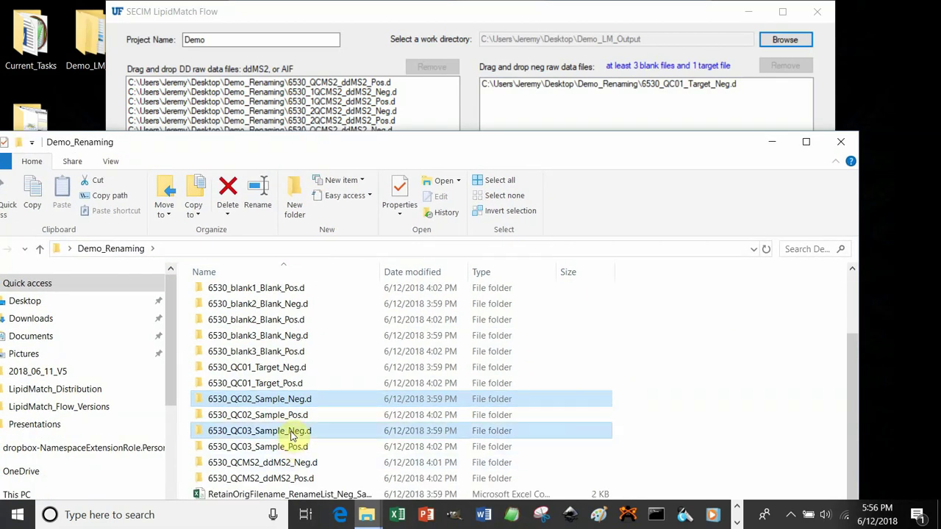
{"action": "left_click_drag", "start_coordinate": [300, 433], "coordinate": [494, 118]}
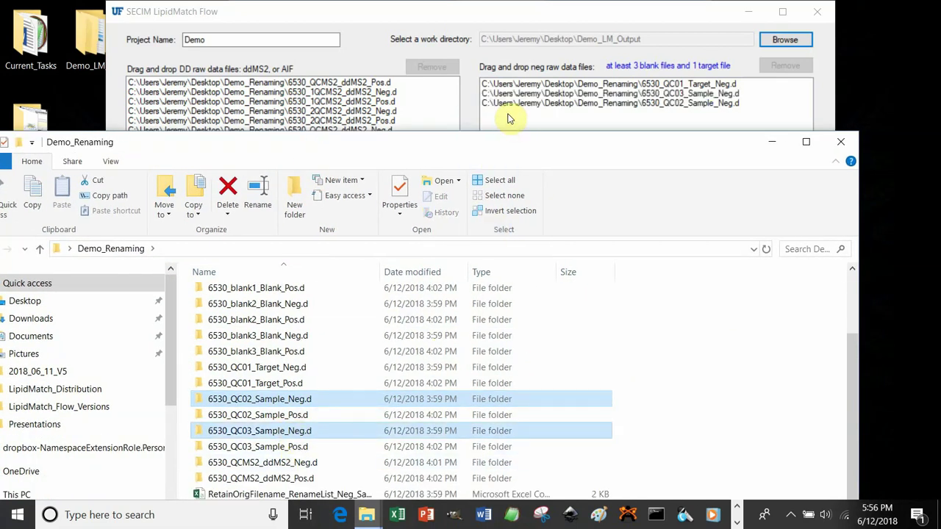
Add the blank1, blank2 and blank3 Blank_Neg.d folders to the negative raw data files
{"action": "scroll", "coordinate": [329, 372], "scroll_direction": "up", "scroll_amount": 2}
{"action": "left_click", "coordinate": [309, 358]}
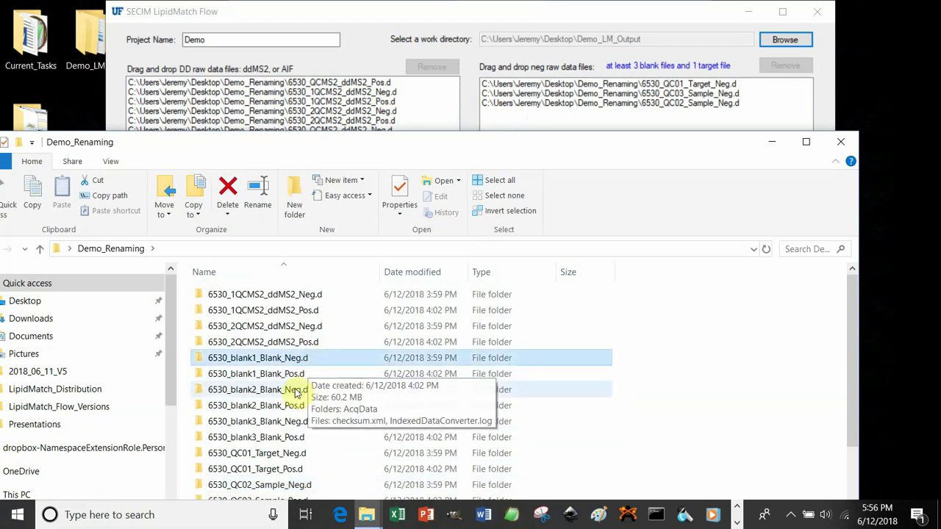
{"action": "left_click", "coordinate": [298, 392], "text": "ctrl"}
{"action": "left_click", "coordinate": [294, 420], "text": "ctrl"}
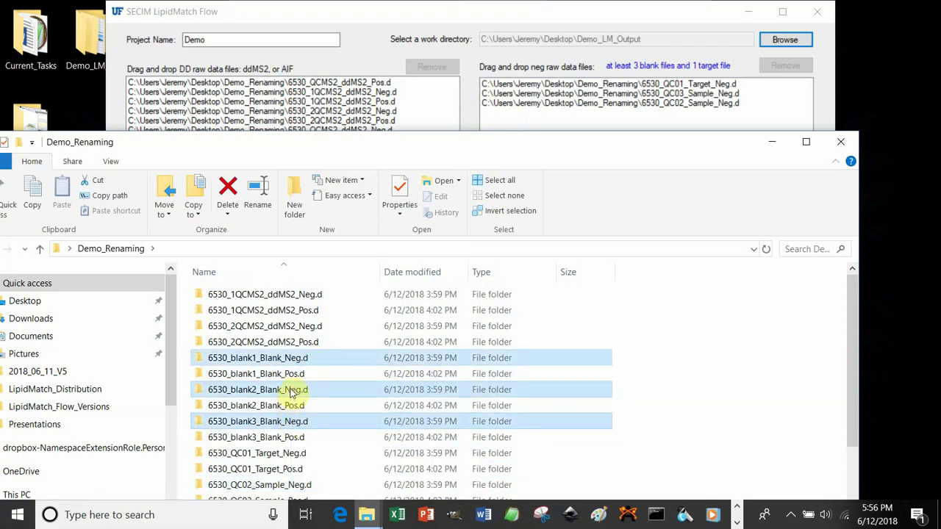
{"action": "left_click_drag", "start_coordinate": [292, 393], "coordinate": [648, 169]}
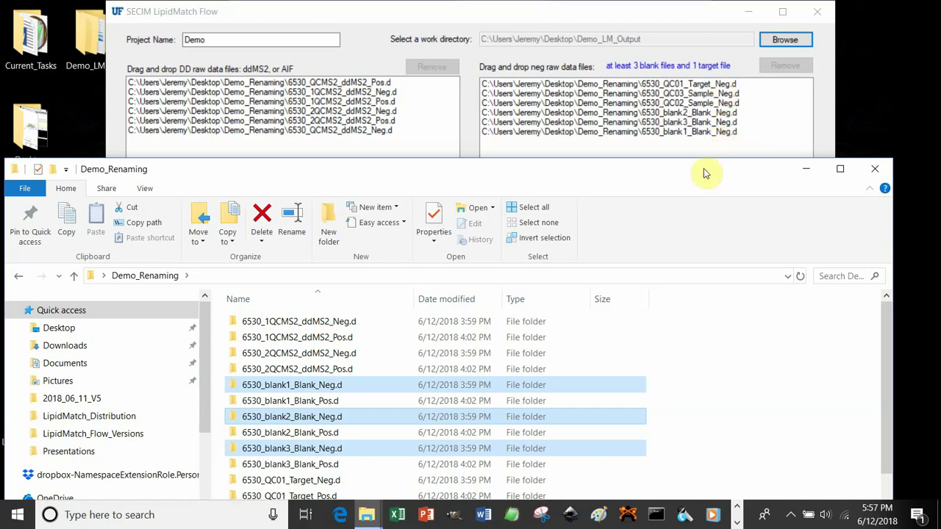
Drag all Demo_Renaming folders onto the positive raw data files box
{"action": "left_click_drag", "start_coordinate": [704, 173], "coordinate": [523, 75]}
{"action": "scroll", "coordinate": [169, 313], "scroll_direction": "down", "scroll_amount": 2}
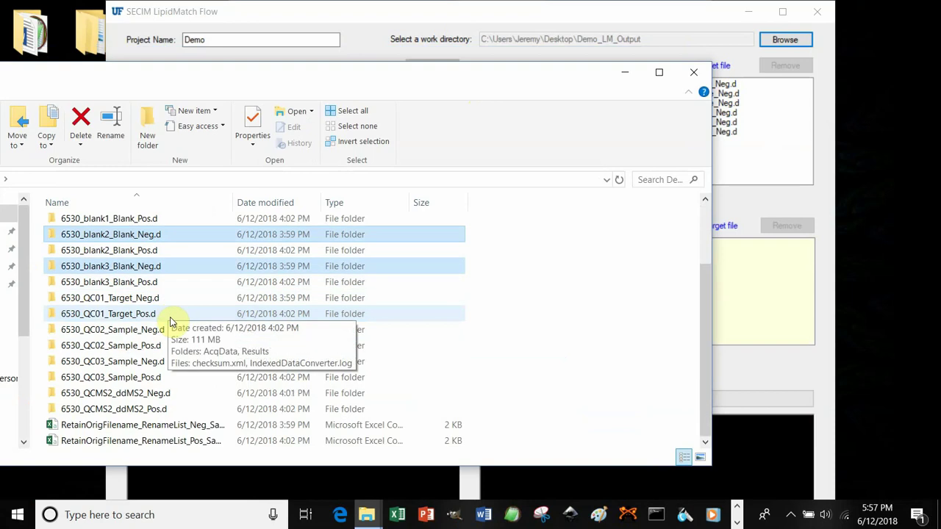
{"action": "scroll", "coordinate": [166, 273], "scroll_direction": "up", "scroll_amount": 2}
{"action": "left_click", "coordinate": [144, 224]}
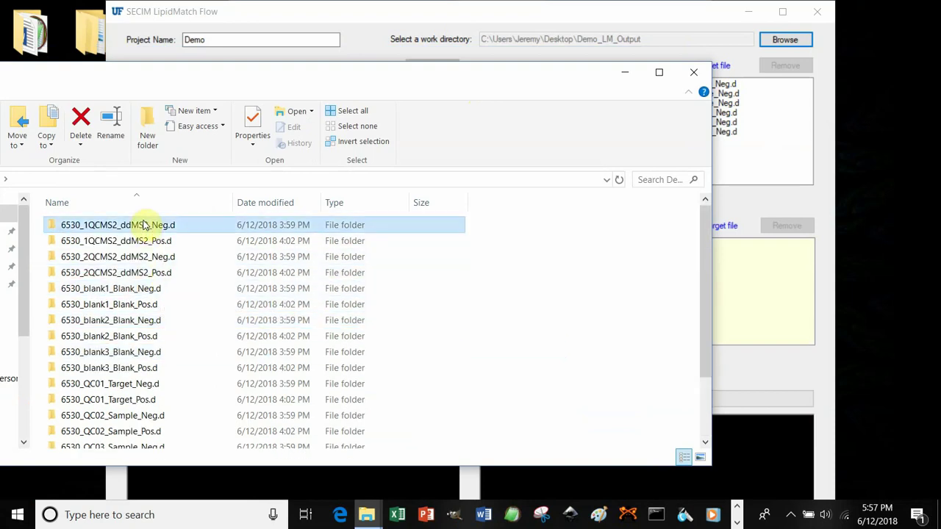
{"action": "scroll", "coordinate": [163, 257], "scroll_direction": "down", "scroll_amount": 2}
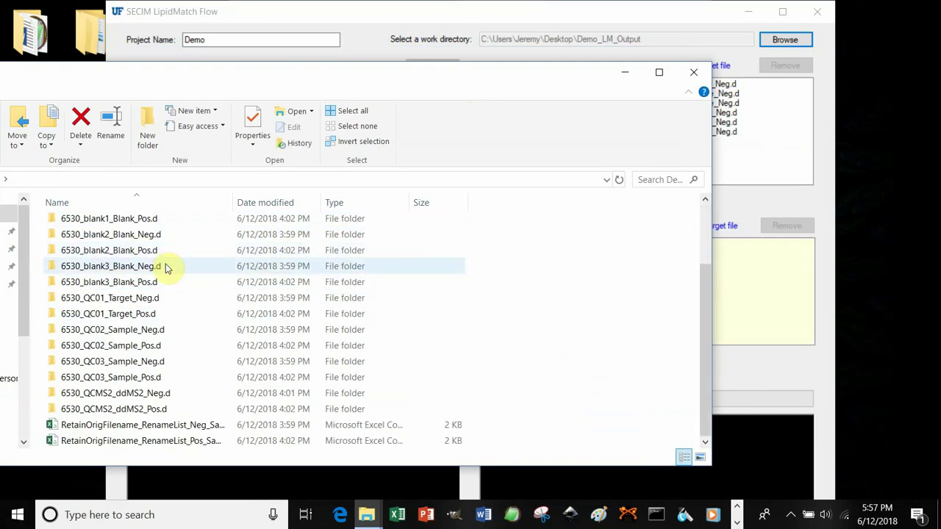
{"action": "left_click", "coordinate": [158, 411], "text": "shift"}
{"action": "scroll", "coordinate": [122, 285], "scroll_direction": "up", "scroll_amount": 2}
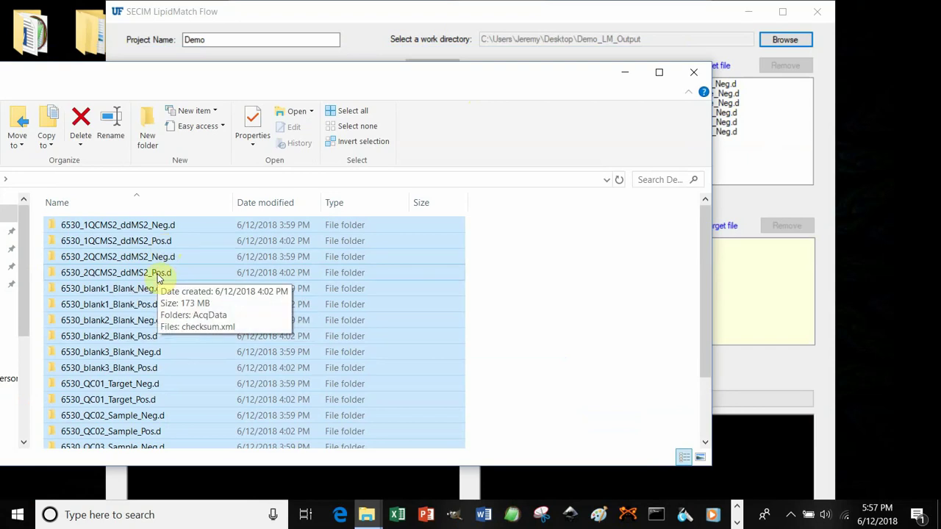
{"action": "scroll", "coordinate": [156, 283], "scroll_direction": "down", "scroll_amount": 2}
{"action": "left_click_drag", "start_coordinate": [147, 289], "coordinate": [745, 309]}
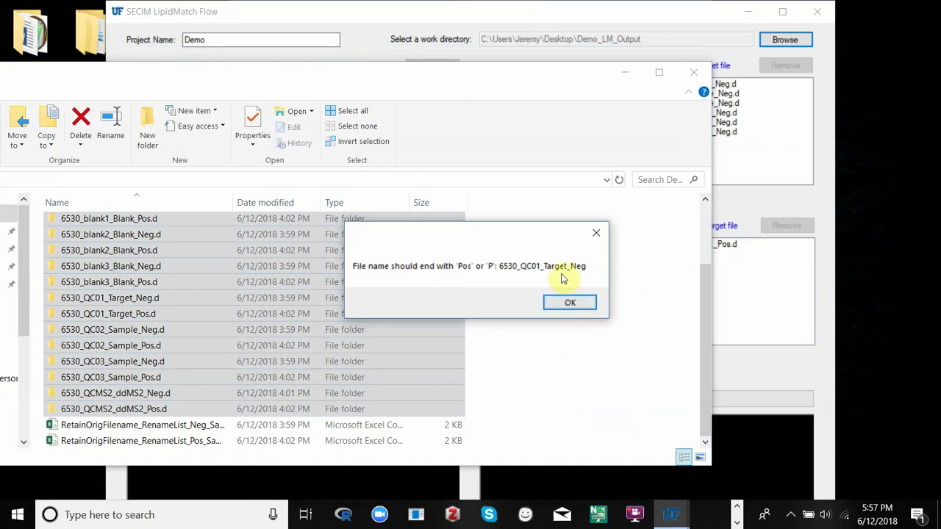
Dismiss the eleven file-name warnings for the non-Pos folders
{"action": "left_click", "coordinate": [580, 310]}
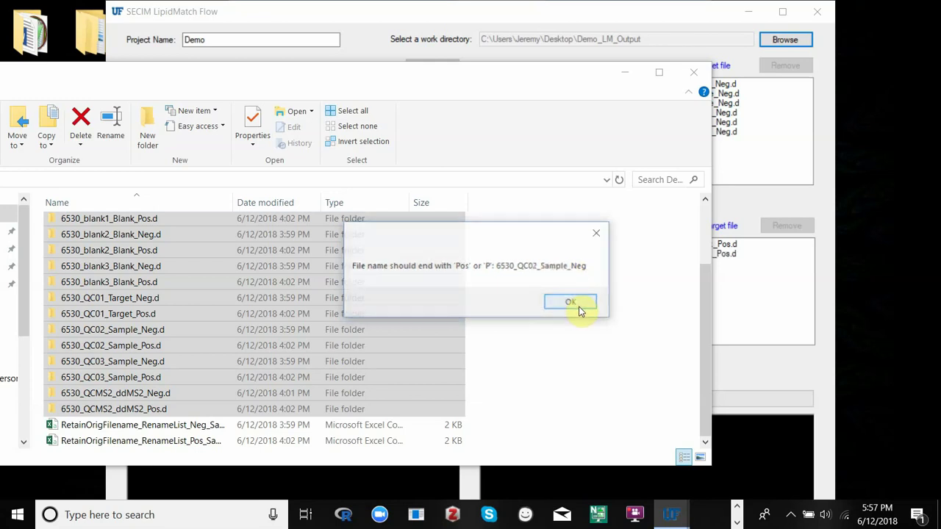
{"action": "left_click", "coordinate": [580, 309]}
{"action": "left_click", "coordinate": [580, 309]}
{"action": "left_click", "coordinate": [580, 309]}
{"action": "left_click", "coordinate": [580, 309]}
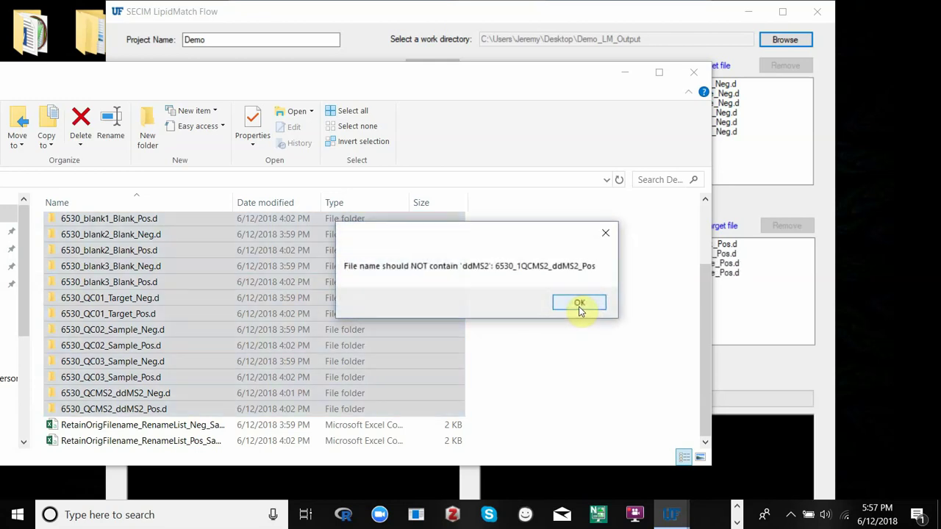
{"action": "left_click", "coordinate": [579, 310]}
{"action": "left_click", "coordinate": [579, 309]}
{"action": "left_click", "coordinate": [579, 309]}
{"action": "left_click", "coordinate": [579, 309]}
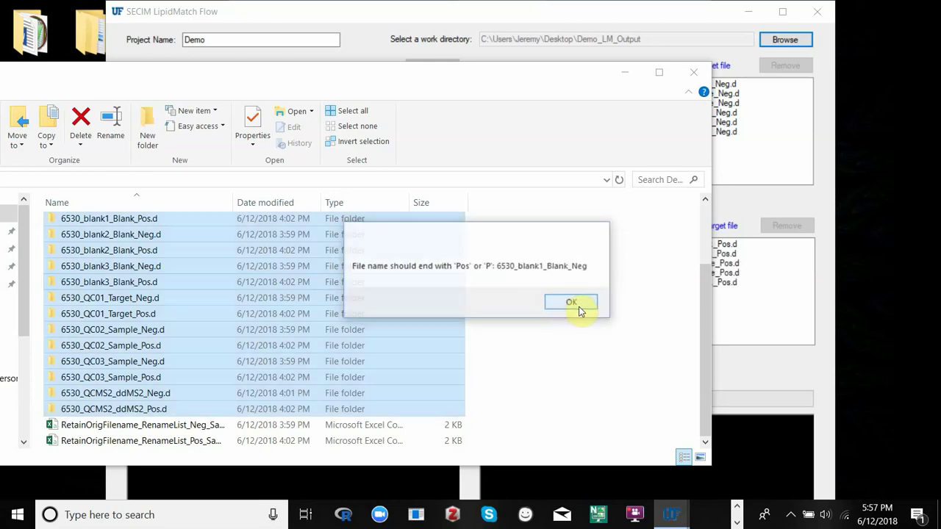
{"action": "left_click", "coordinate": [579, 310]}
{"action": "left_click", "coordinate": [579, 310]}
Check the blank2 and blank3 Blank_Pos.d entries in the positive raw data list
{"action": "left_click", "coordinate": [733, 330]}
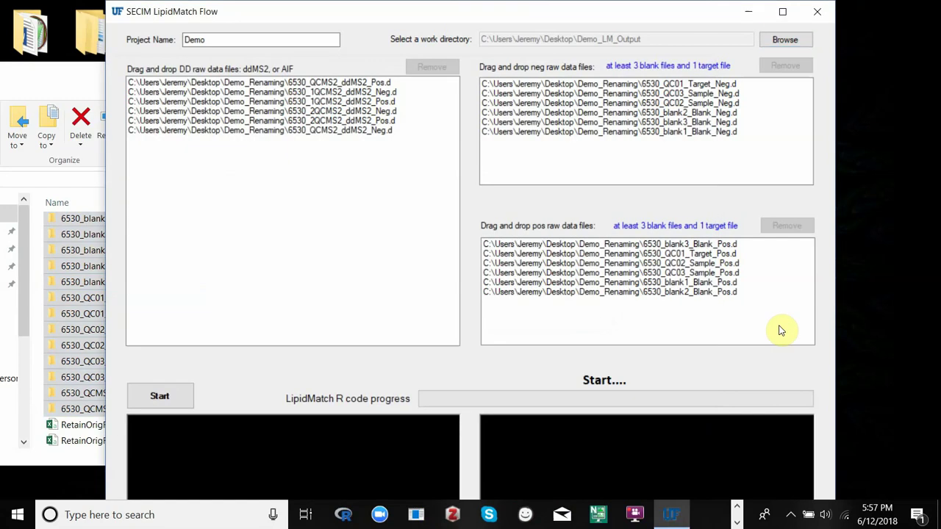
{"action": "left_click", "coordinate": [708, 293]}
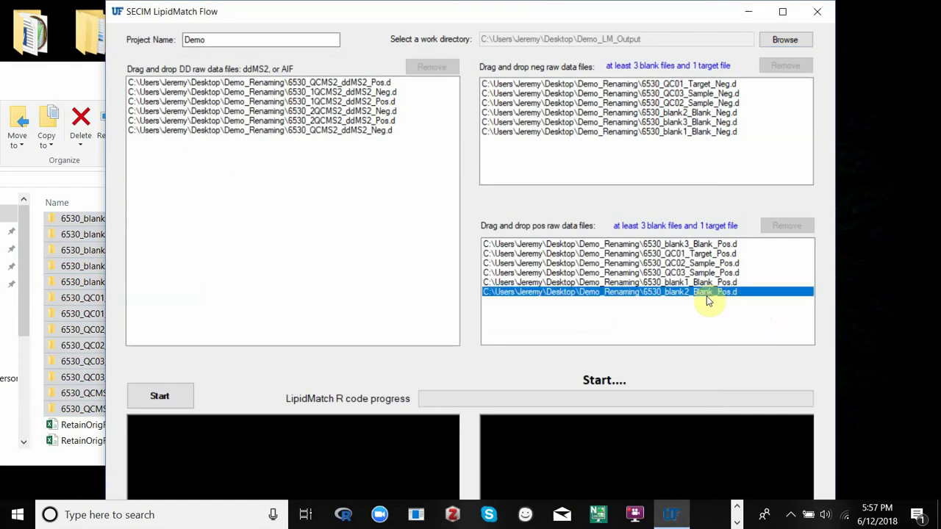
{"action": "left_click", "coordinate": [691, 245]}
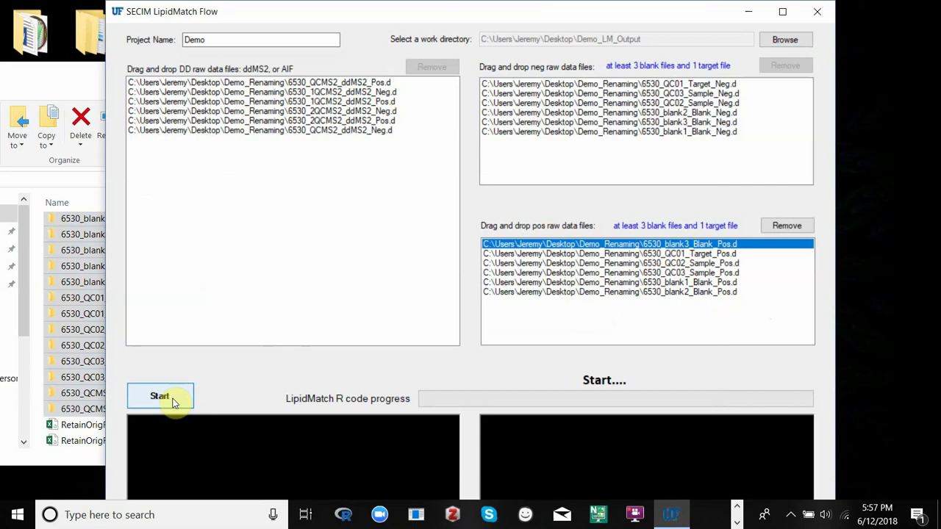
Start the LipidMatch Flow run and maximize its window while MSConvert processes
{"action": "left_click", "coordinate": [173, 401]}
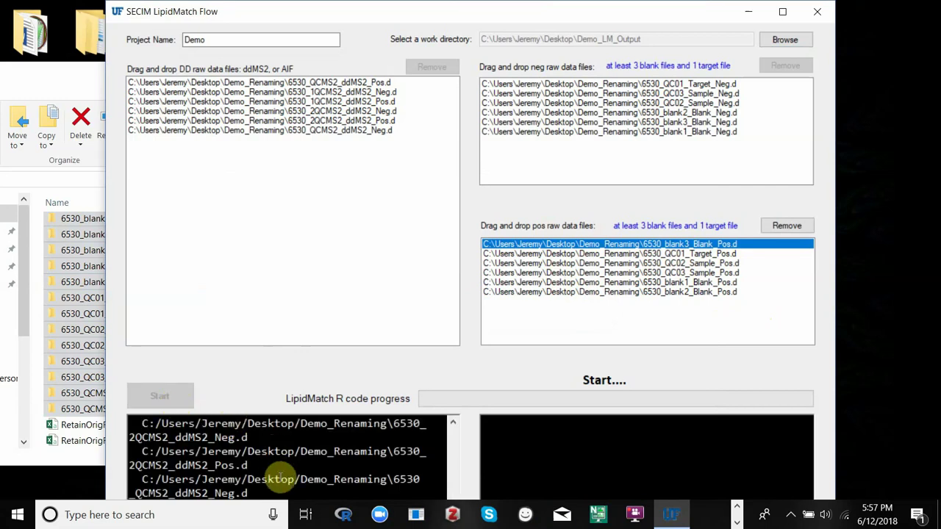
{"action": "left_click_drag", "start_coordinate": [371, 9], "coordinate": [419, 0]}
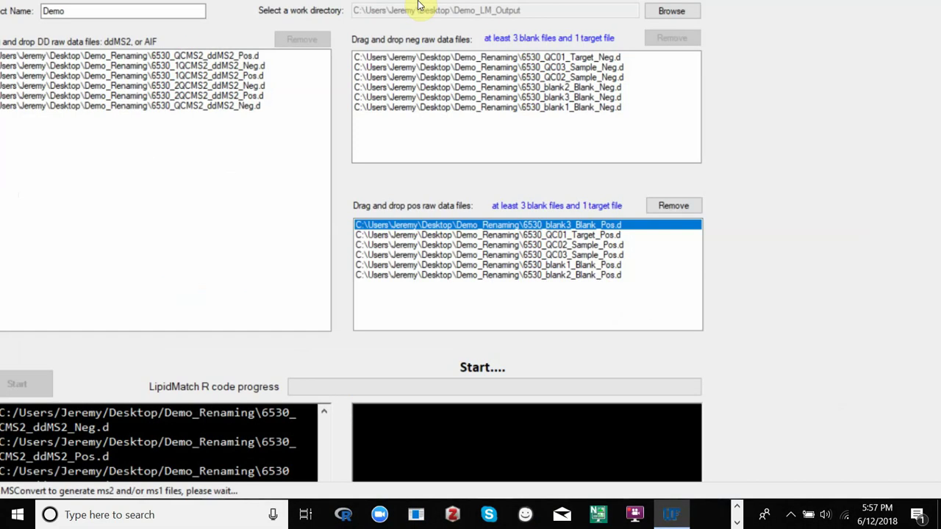